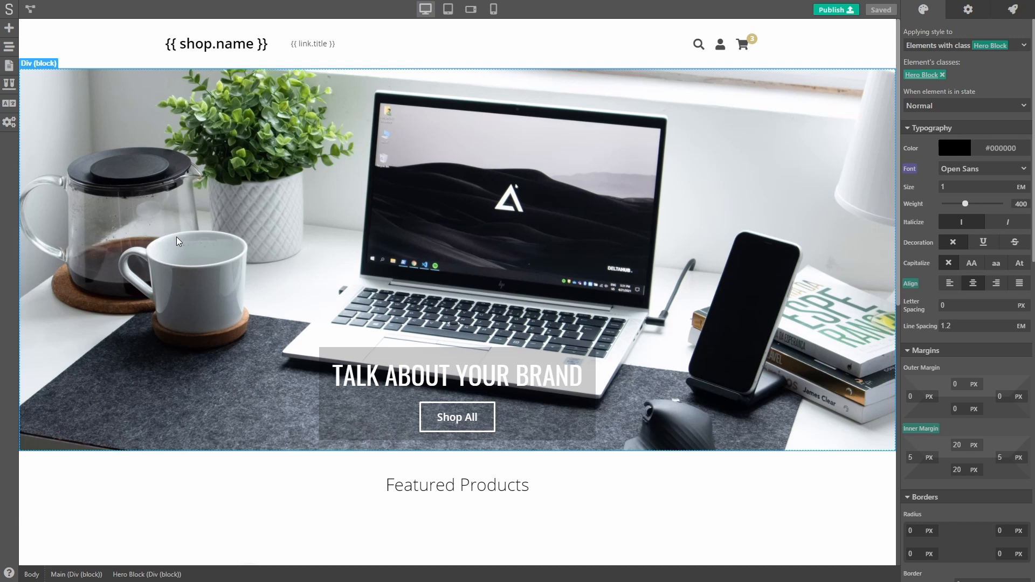
Step: Start a new action for the Shop All button and review its available triggers, keeping Click
{"action": "left_click", "coordinate": [1013, 11]}
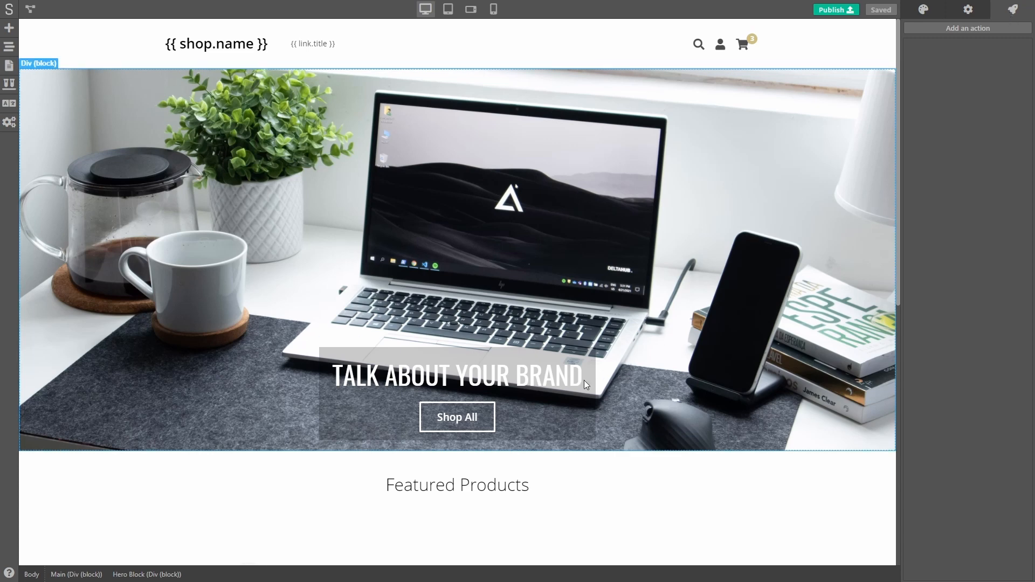
{"action": "left_click", "coordinate": [476, 418]}
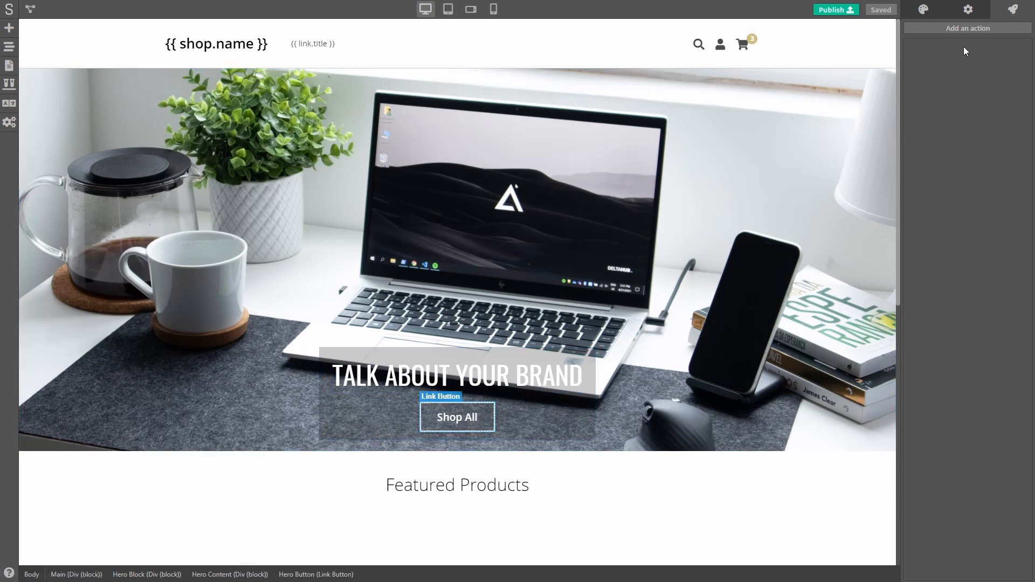
{"action": "left_click", "coordinate": [966, 30]}
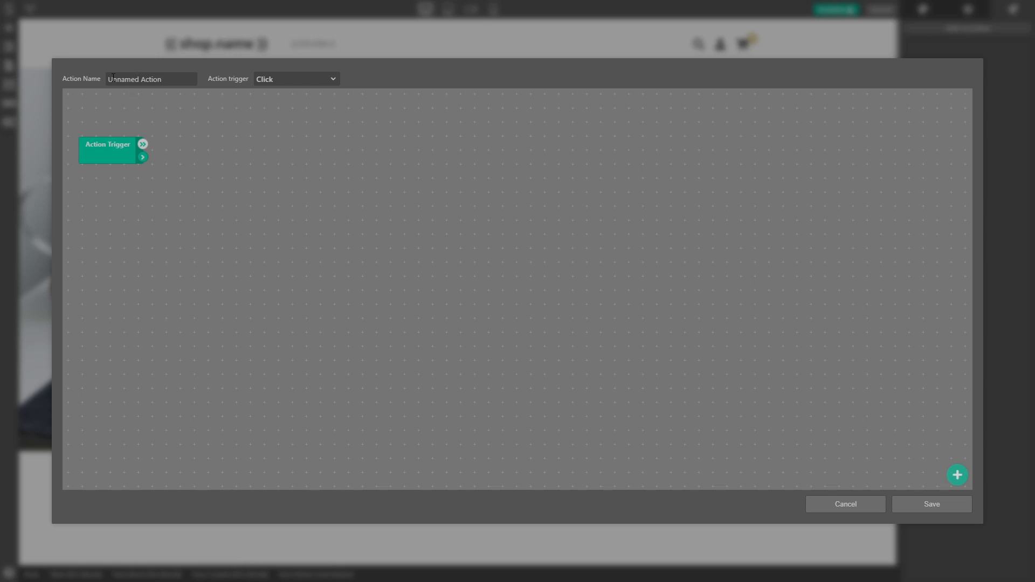
{"action": "left_click", "coordinate": [325, 78]}
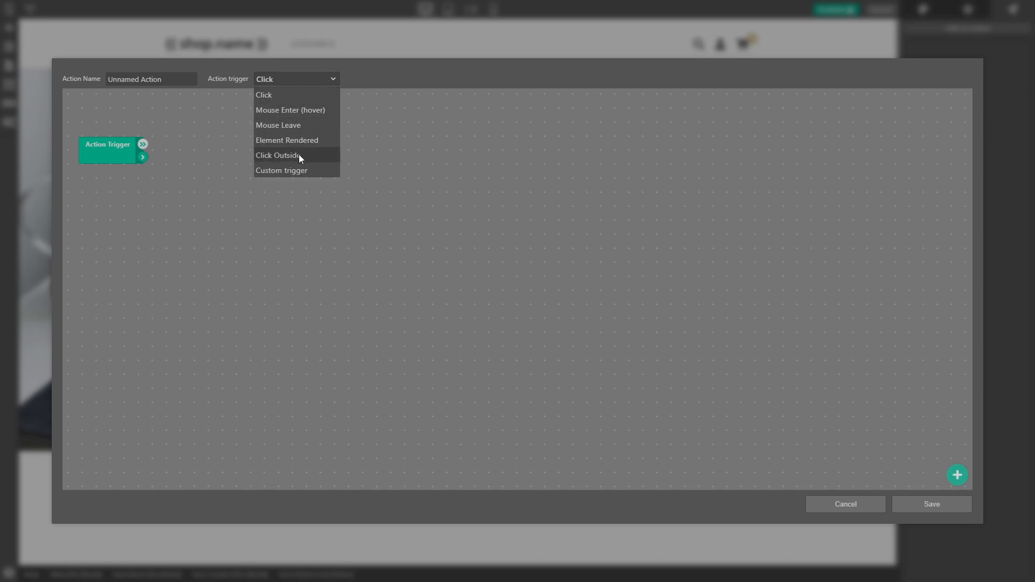
{"action": "left_click", "coordinate": [384, 77]}
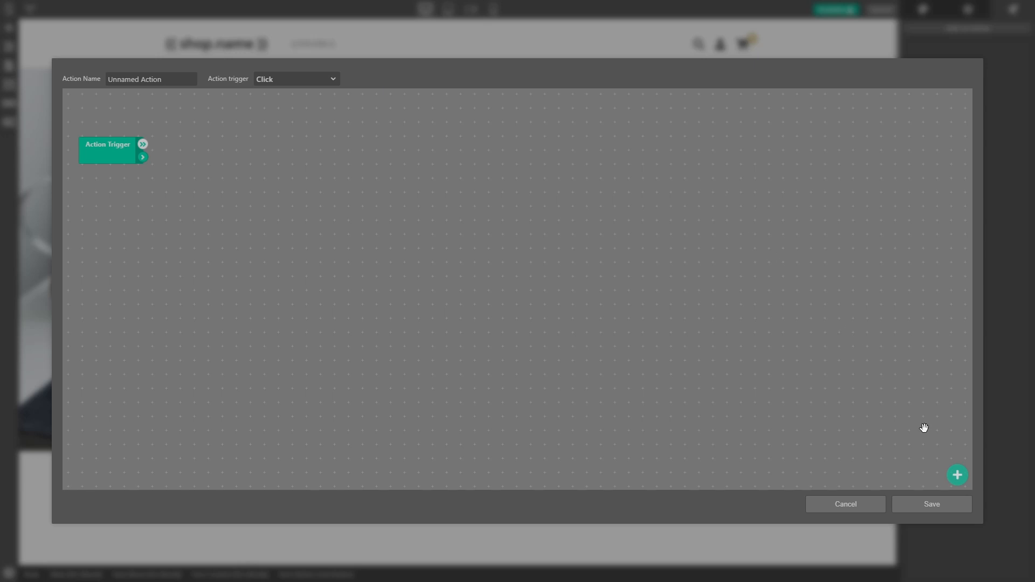
Step: Add an Addition module and a Multiplication module beside the Action Trigger
{"action": "right_click", "coordinate": [192, 146]}
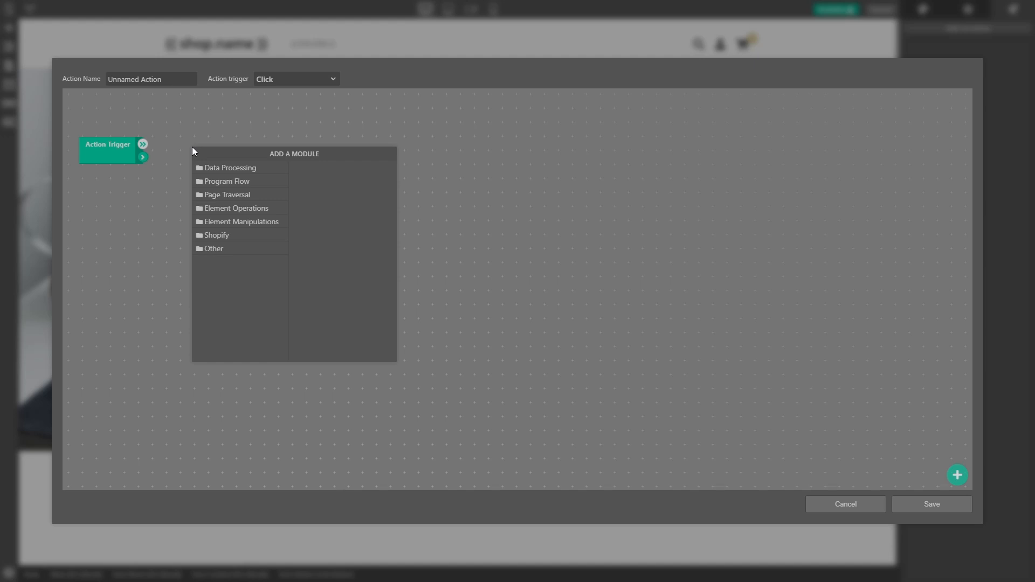
{"action": "left_click", "coordinate": [240, 169]}
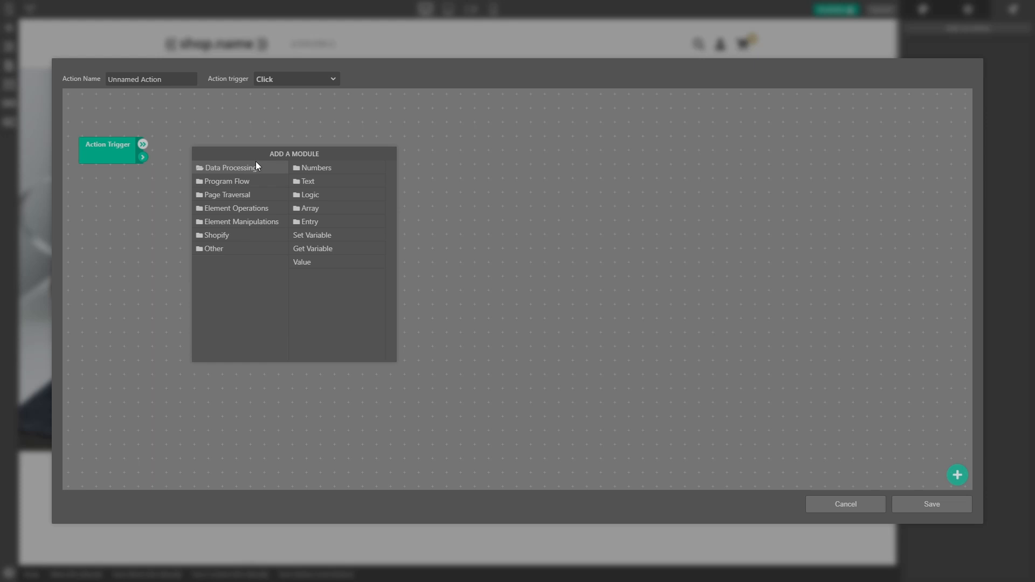
{"action": "left_click", "coordinate": [336, 173]}
{"action": "left_click", "coordinate": [325, 165]}
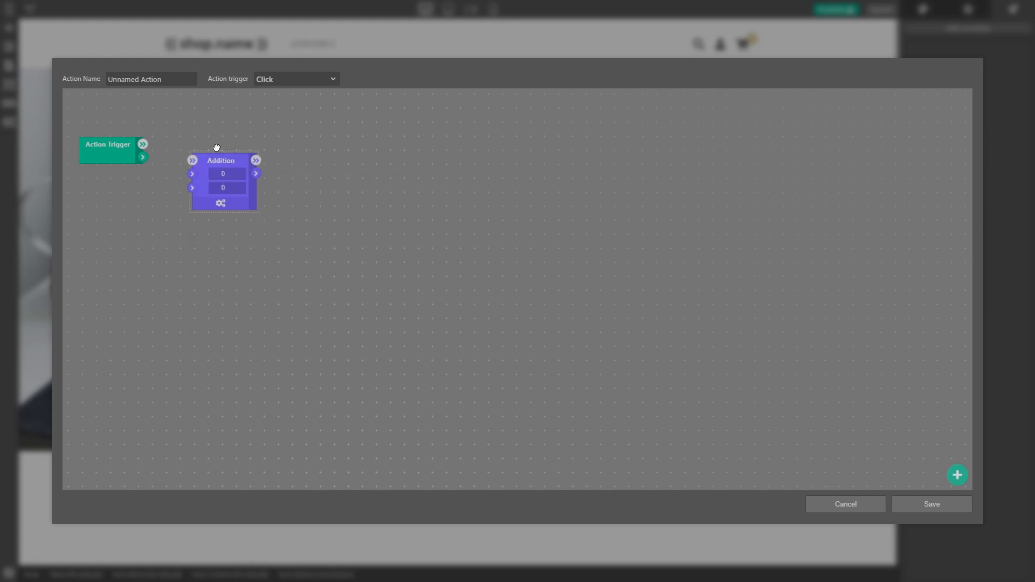
{"action": "right_click", "coordinate": [315, 148]}
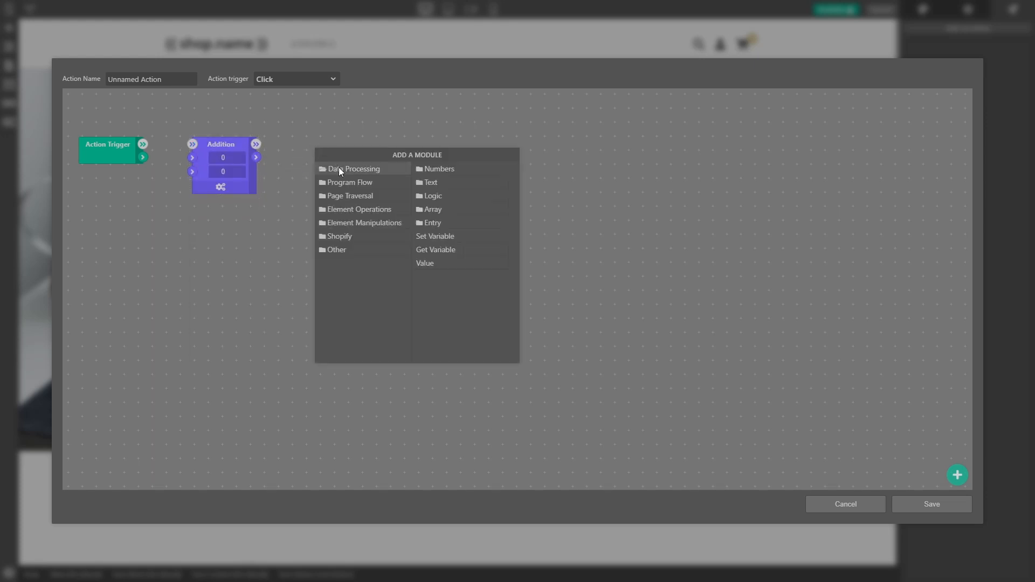
{"action": "left_click", "coordinate": [431, 169]}
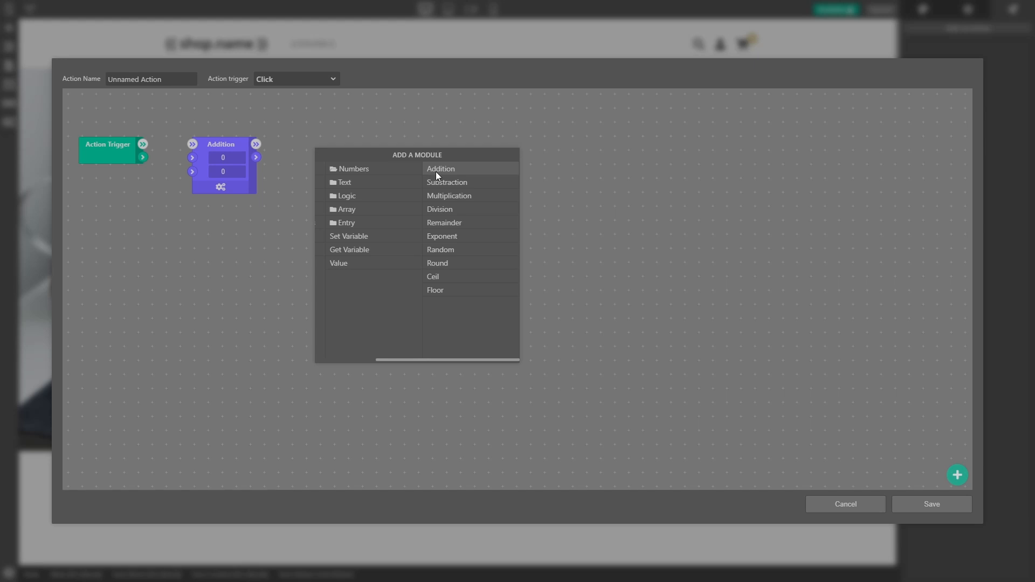
{"action": "left_click", "coordinate": [466, 202]}
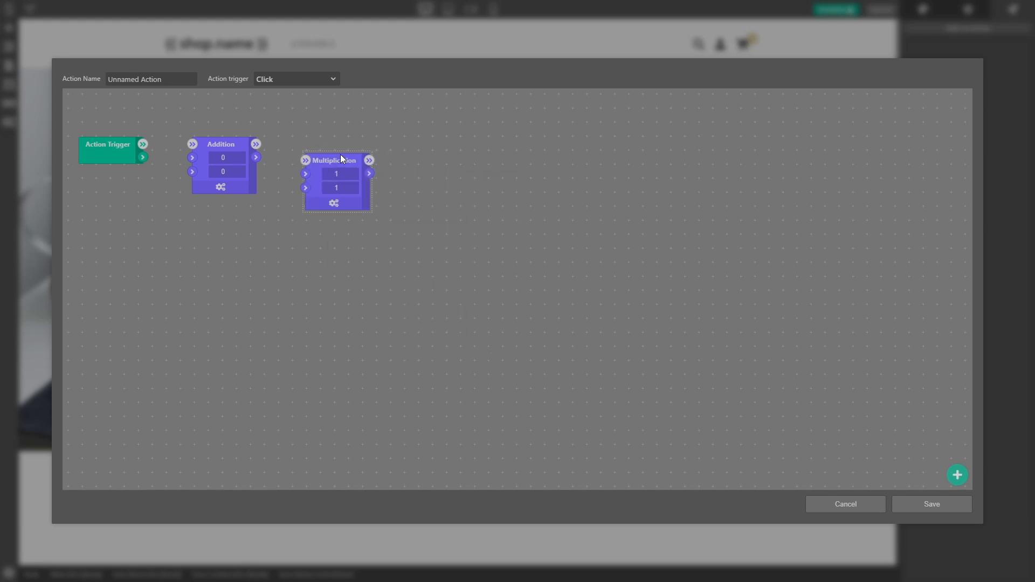
Step: Add a Comparison Condition module from the program flow modules, placed beyond the Multiplication module
{"action": "right_click", "coordinate": [453, 154]}
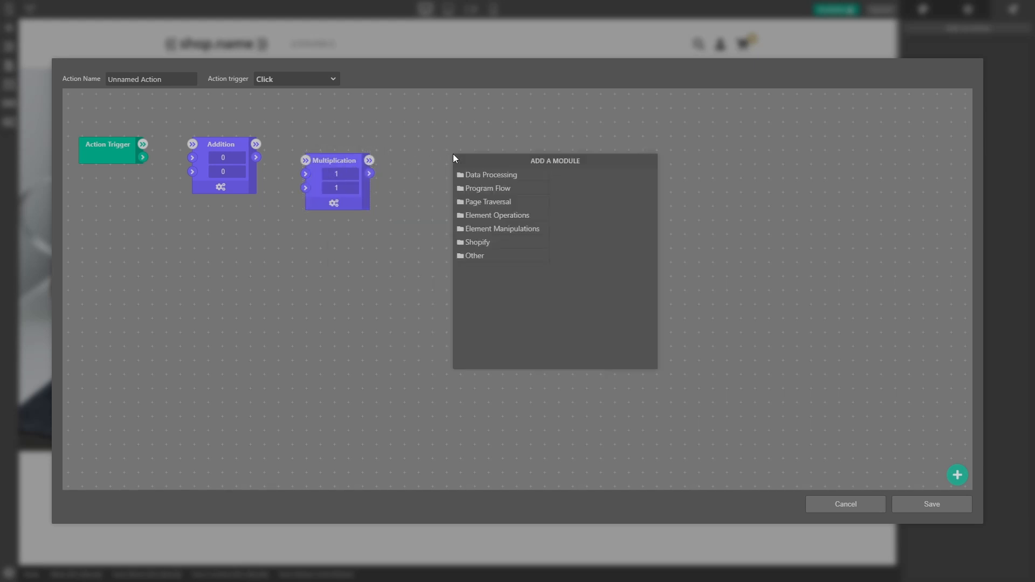
{"action": "left_click", "coordinate": [491, 175]}
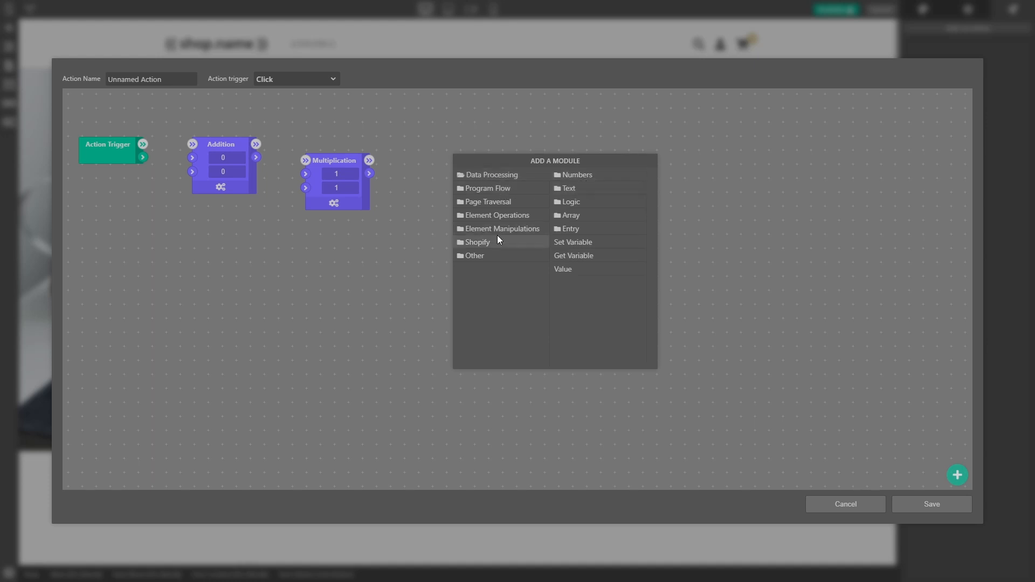
{"action": "left_click", "coordinate": [505, 188]}
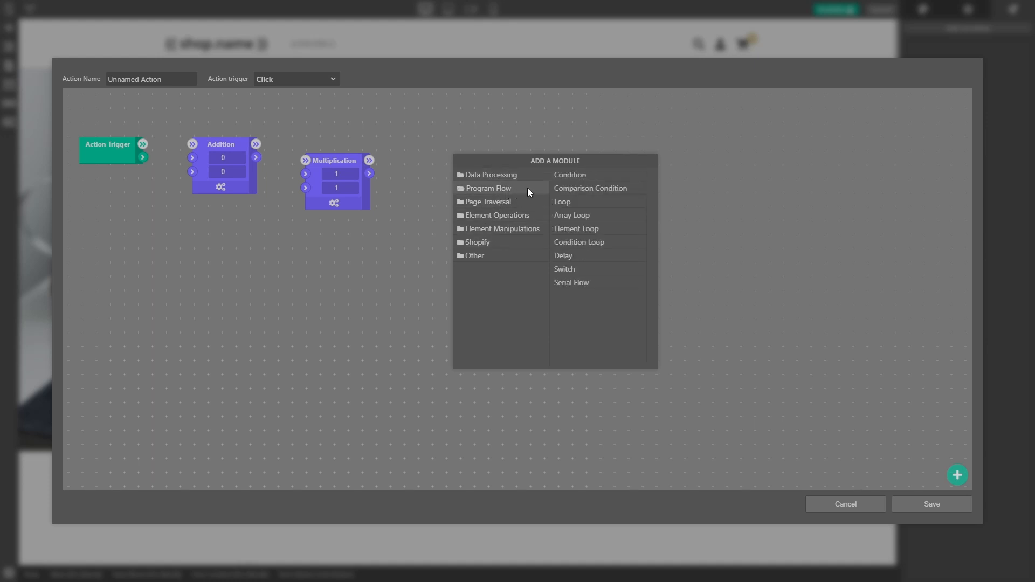
{"action": "left_click", "coordinate": [607, 184]}
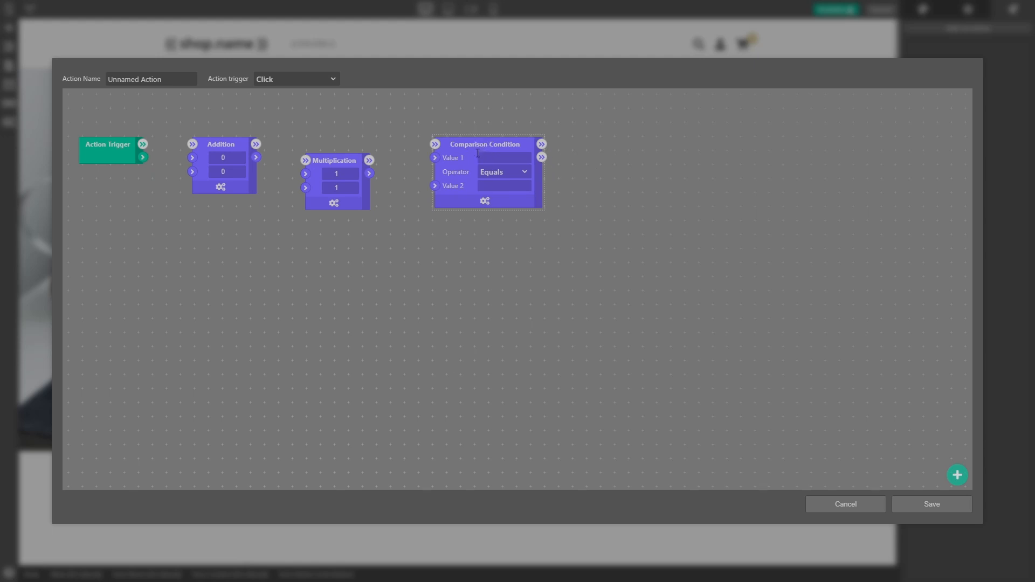
Step: Add a Logger module beyond the Comparison Condition and set its value to Greater
{"action": "right_click", "coordinate": [584, 184]}
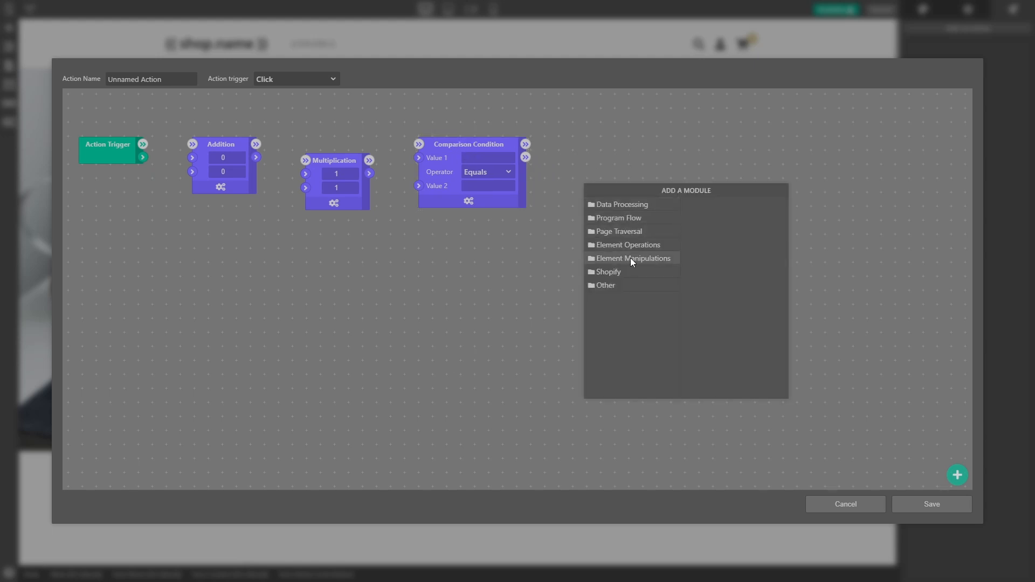
{"action": "left_click", "coordinate": [630, 286]}
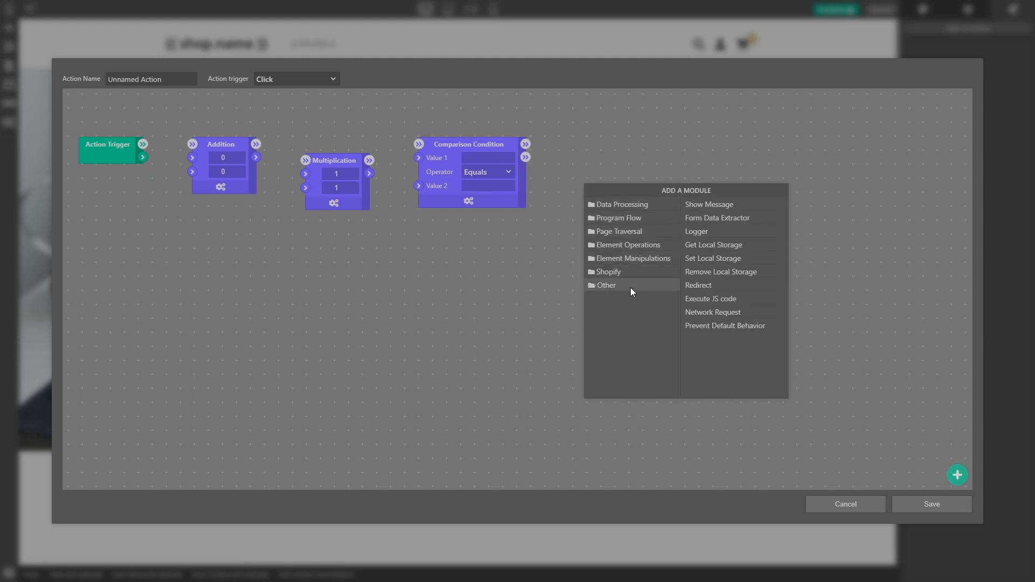
{"action": "left_click", "coordinate": [722, 231]}
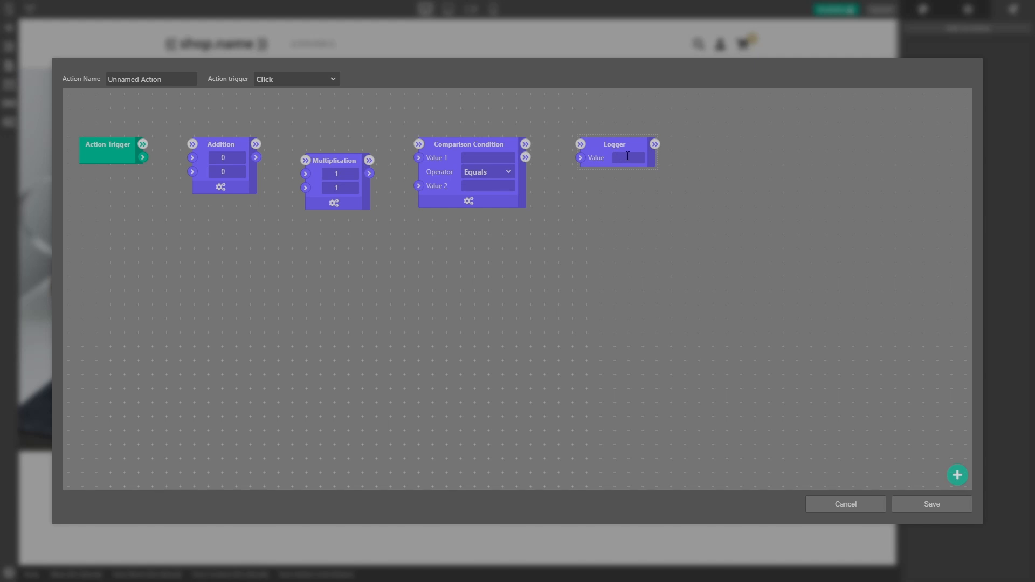
{"action": "left_click", "coordinate": [627, 156]}
{"action": "type", "text": "Gree"}
{"action": "type", "text": "ter"}
Step: Add a second Logger module with the value Smaller and place it directly below the first one
{"action": "right_click", "coordinate": [607, 202]}
{"action": "left_click", "coordinate": [642, 305]}
{"action": "left_click", "coordinate": [720, 248]}
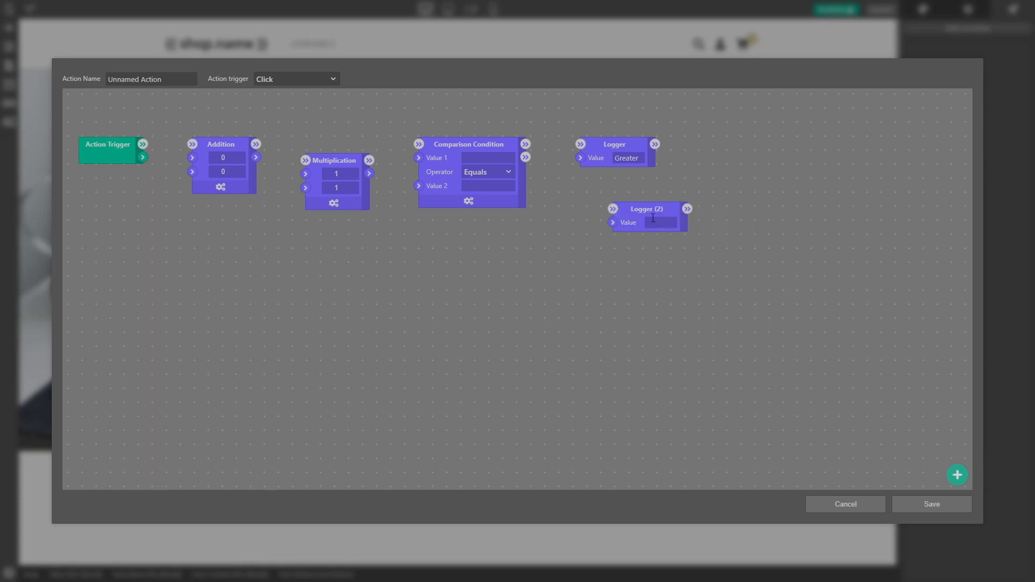
{"action": "left_click", "coordinate": [651, 221]}
{"action": "type", "text": "Smaller"}
{"action": "left_click_drag", "start_coordinate": [648, 206], "coordinate": [613, 194]}
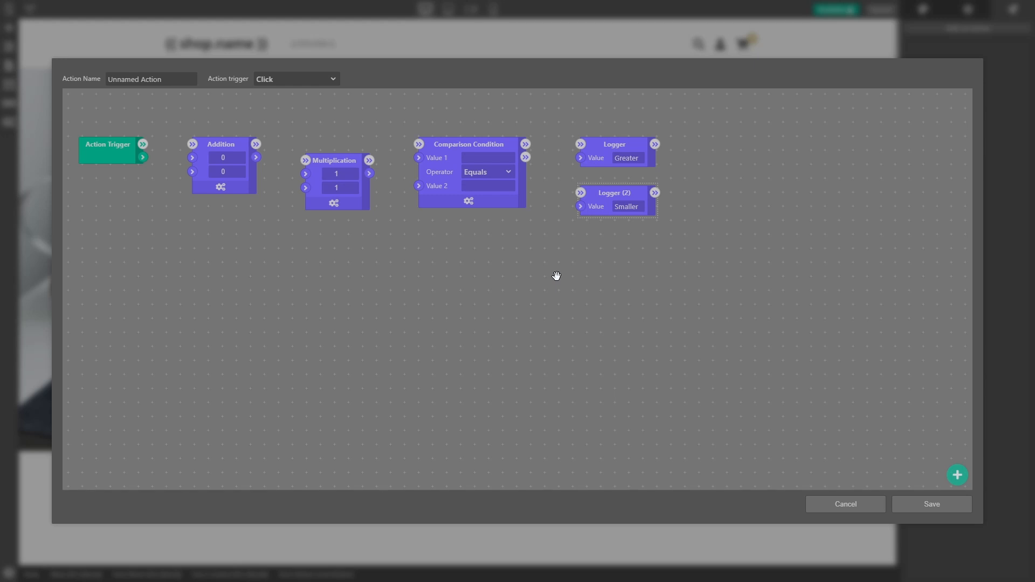
Step: Set the Addition module's two inputs to 25 and 5
{"action": "left_click", "coordinate": [223, 157]}
{"action": "type", "text": "25"}
{"action": "left_click", "coordinate": [224, 171]}
{"action": "type", "text": "5"}
{"action": "left_click", "coordinate": [245, 224]}
Step: Connect the Addition result to the Multiplication's first input and set its second input to 2
{"action": "left_click_drag", "start_coordinate": [258, 159], "coordinate": [304, 178]}
{"action": "left_click", "coordinate": [336, 187]}
{"action": "type", "text": "2"}
{"action": "left_click", "coordinate": [443, 355]}
Step: Connect the Addition result to the Comparison Condition's Value 1 and the Multiplication result to Value 2
{"action": "left_click_drag", "start_coordinate": [370, 175], "coordinate": [420, 188]}
{"action": "left_click_drag", "start_coordinate": [256, 156], "coordinate": [411, 159]}
{"action": "left_click_drag", "start_coordinate": [328, 157], "coordinate": [327, 173]}
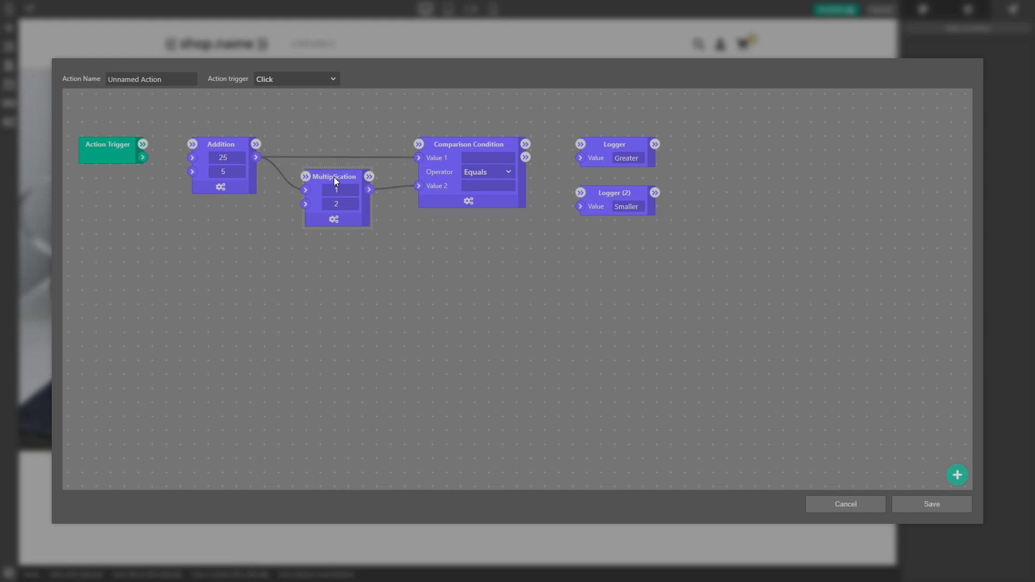
Step: Set the comparison operator to Larger than and connect the condition's true branch to the Greater logger and false branch to the Smaller logger
{"action": "left_click", "coordinate": [484, 173]}
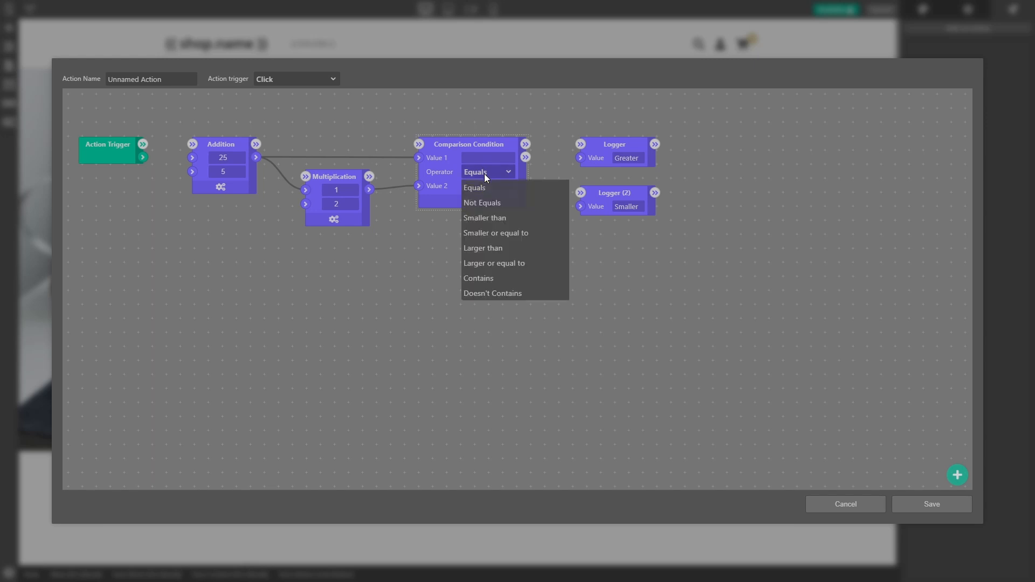
{"action": "left_click", "coordinate": [508, 249]}
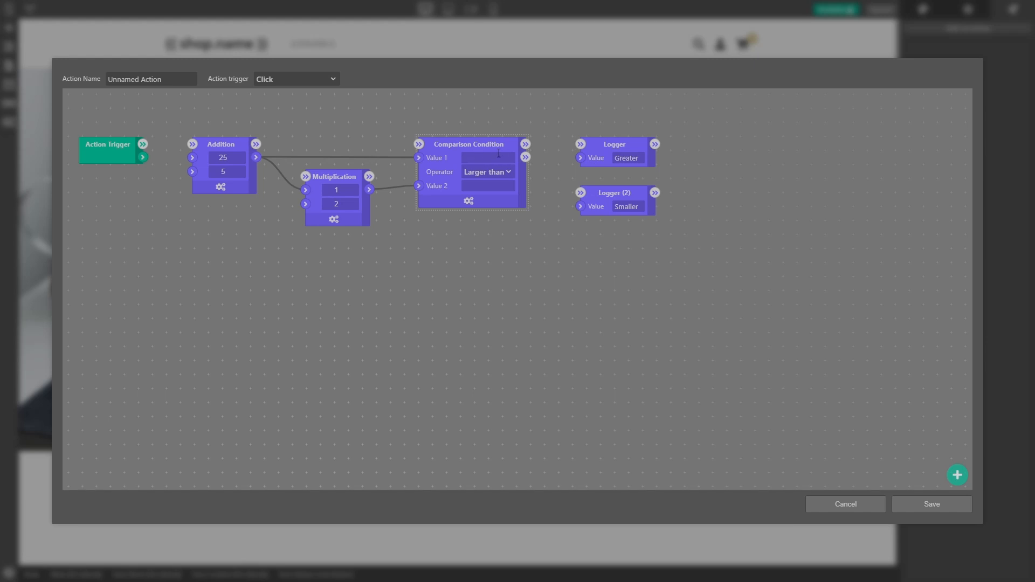
{"action": "left_click_drag", "start_coordinate": [526, 144], "coordinate": [581, 193]}
Step: Chain the execution flow from the Action Trigger through Addition and Multiplication to the Comparison Condition
{"action": "left_click_drag", "start_coordinate": [145, 144], "coordinate": [191, 145]}
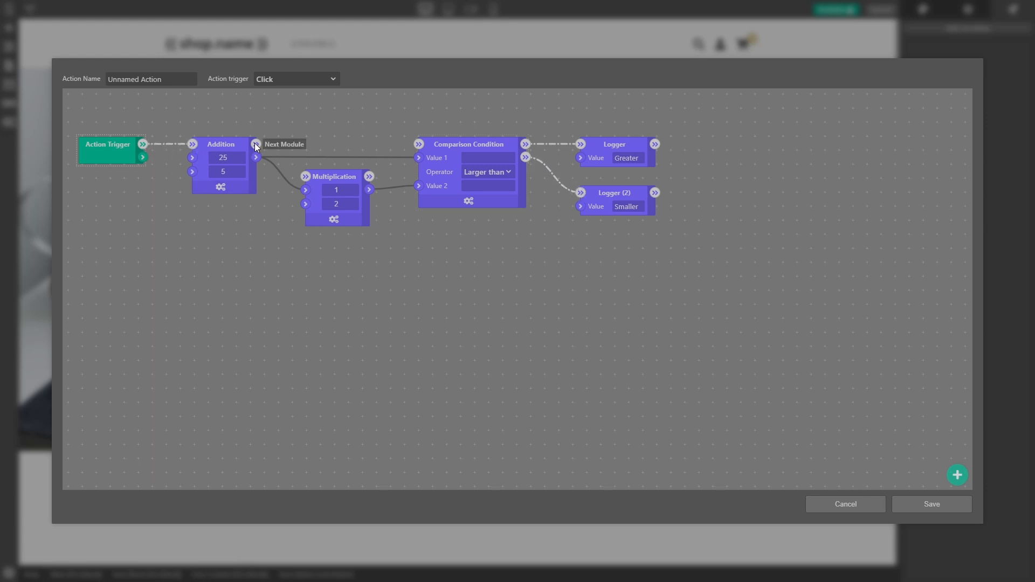
{"action": "left_click_drag", "start_coordinate": [255, 144], "coordinate": [305, 176]}
{"action": "left_click_drag", "start_coordinate": [370, 176], "coordinate": [418, 144]}
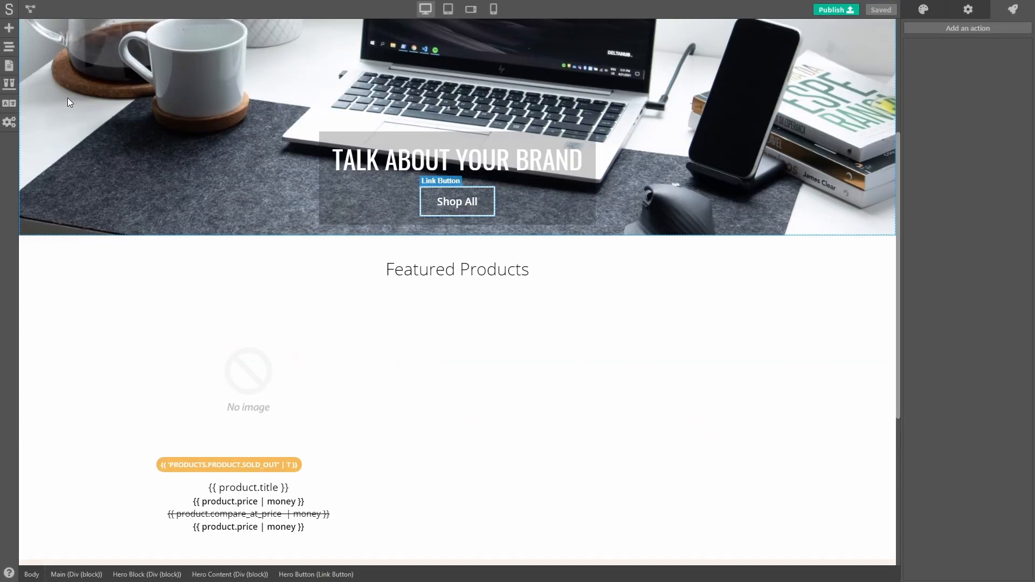
Step: Add a block containing a Form Button labelled Show/Hide and a text div above the Featured Products heading
{"action": "left_click", "coordinate": [8, 28]}
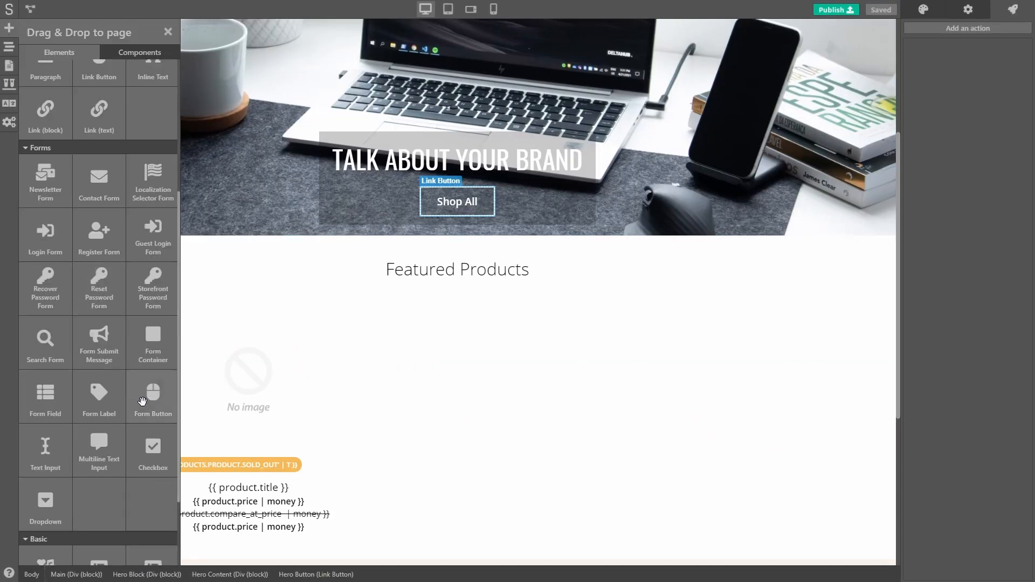
{"action": "left_click_drag", "start_coordinate": [138, 131], "coordinate": [737, 250]}
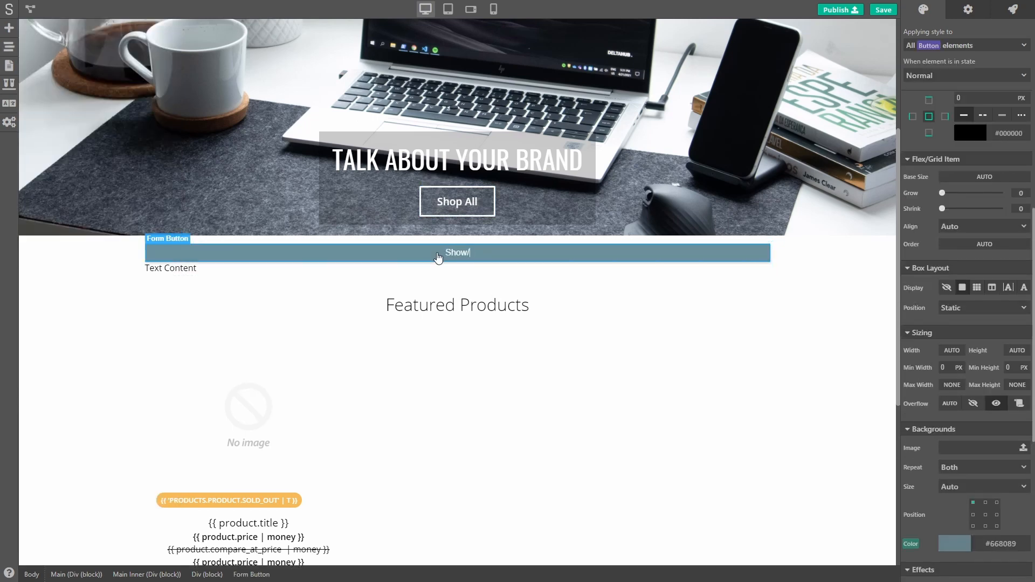
{"action": "type", "text": "Hide"}
Step: Style the text div with 10 px inner margins, 20 px outer margins above and below, 5 px corner radius and a 1 px border
{"action": "left_click", "coordinate": [464, 269]}
{"action": "scroll", "coordinate": [1003, 270], "scroll_direction": "up", "scroll_amount": 5}
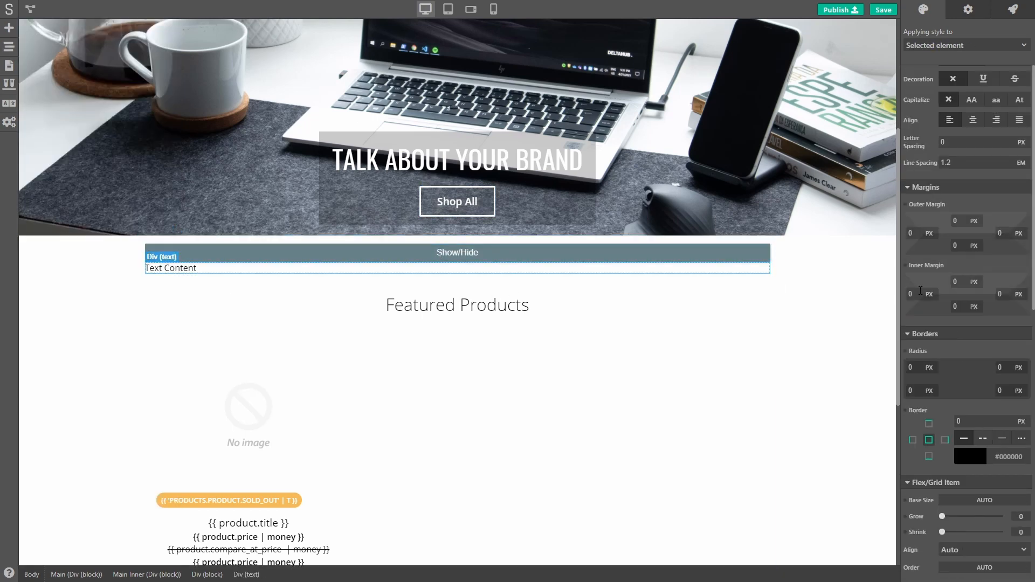
{"action": "left_click", "coordinate": [963, 280]}
{"action": "type", "text": "10"}
{"action": "scroll", "coordinate": [1003, 259], "scroll_direction": "down", "scroll_amount": 5}
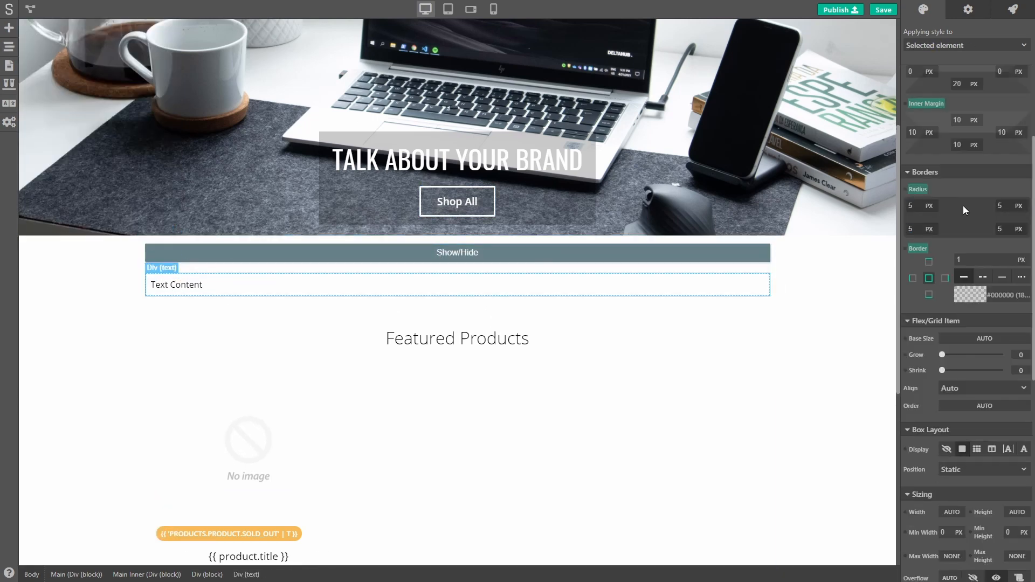
Step: Add the element tag my-div to the text div
{"action": "scroll", "coordinate": [963, 205], "scroll_direction": "down", "scroll_amount": 5}
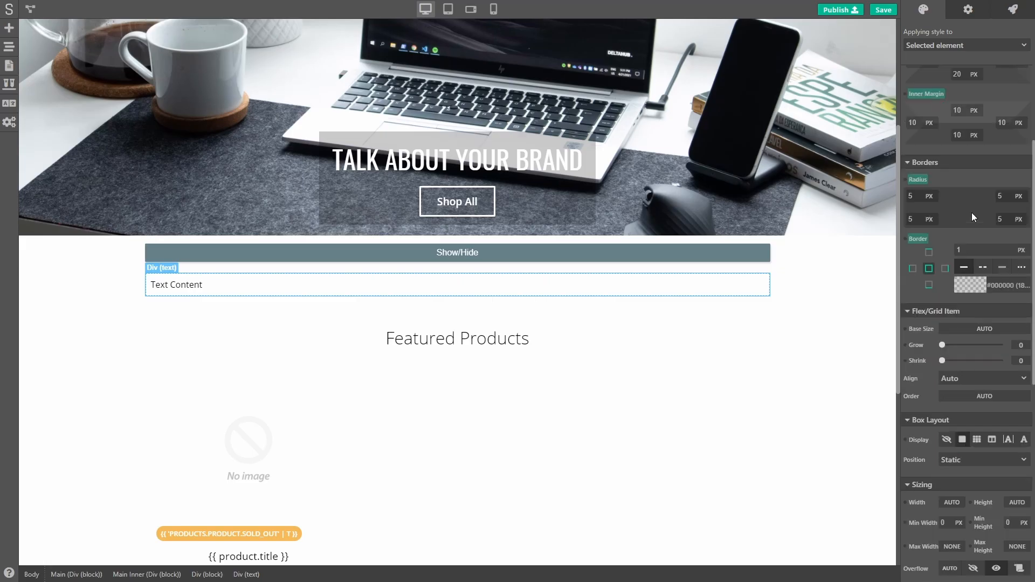
{"action": "scroll", "coordinate": [974, 217], "scroll_direction": "up", "scroll_amount": 2}
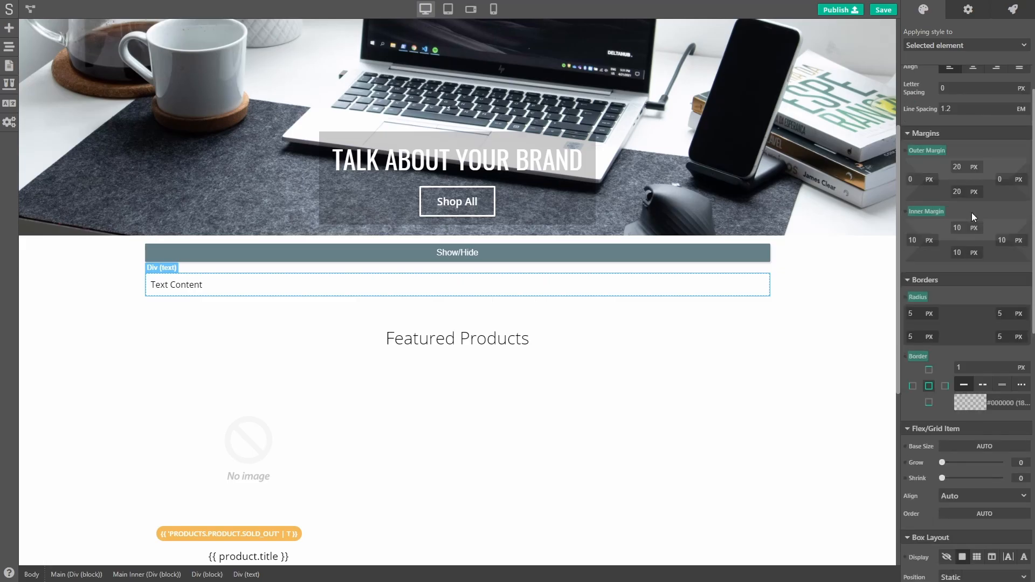
{"action": "left_click", "coordinate": [965, 12]}
{"action": "left_click", "coordinate": [934, 253]}
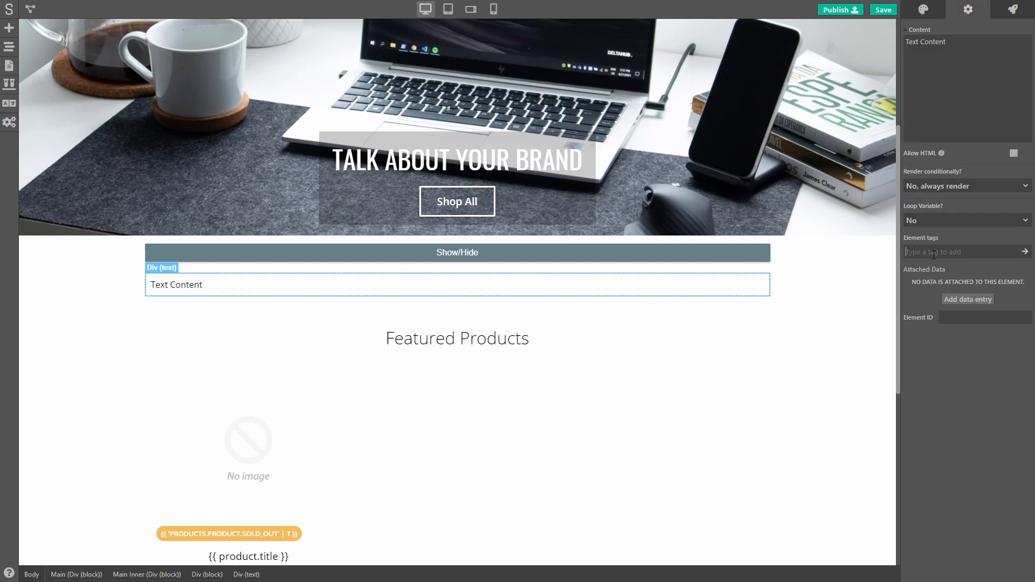
{"action": "type", "text": "my-div"}
{"action": "key", "text": "Return"}
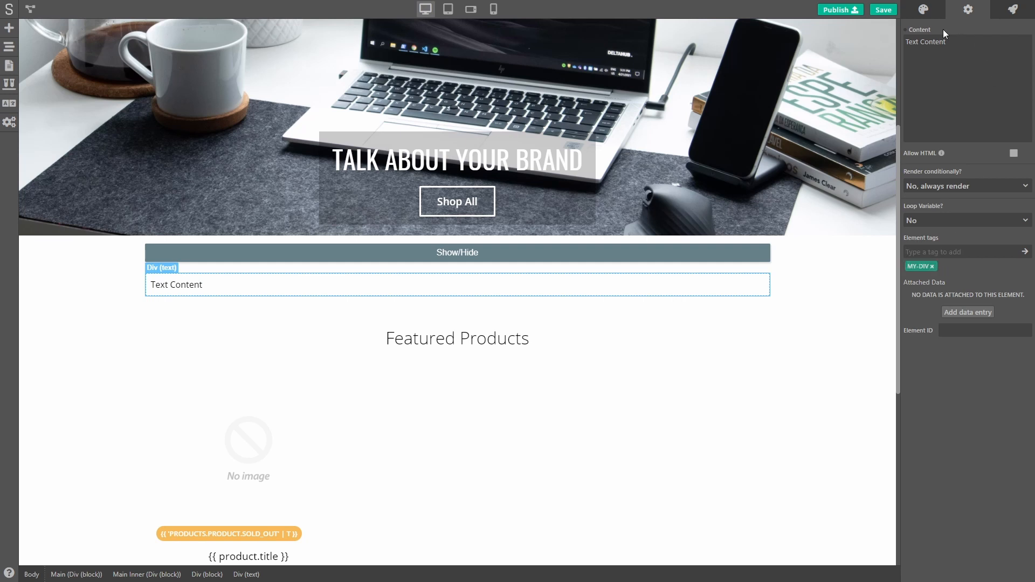
Step: Hide the text div by setting its display to hidden in the box layout
{"action": "left_click", "coordinate": [923, 10]}
{"action": "scroll", "coordinate": [950, 322], "scroll_direction": "down", "scroll_amount": 10}
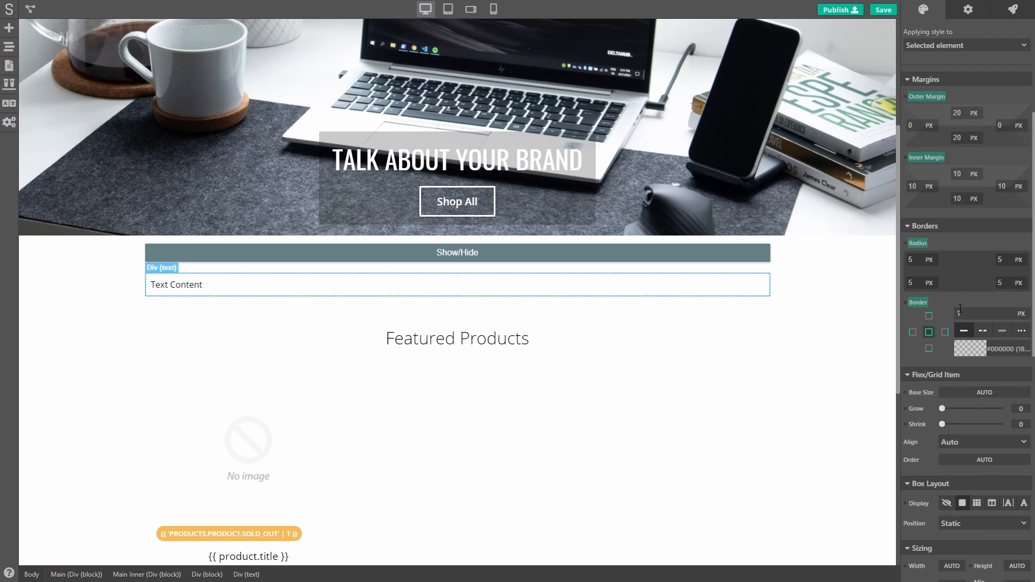
{"action": "scroll", "coordinate": [959, 306], "scroll_direction": "down", "scroll_amount": 1}
{"action": "left_click", "coordinate": [947, 342]}
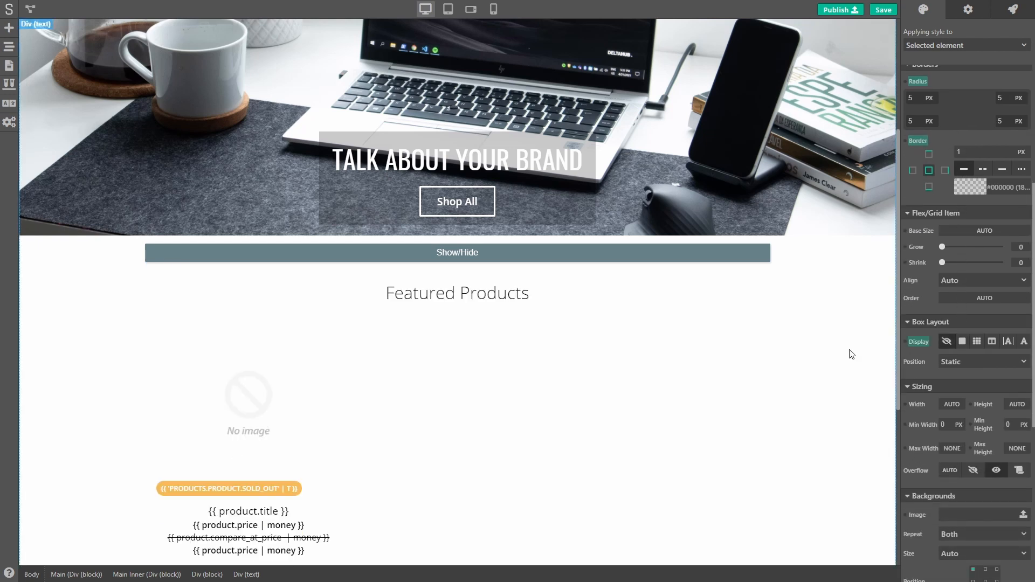
Step: Add a new action named Toggle Div to the Show/Hide button, keeping Click as its trigger
{"action": "left_click", "coordinate": [593, 264]}
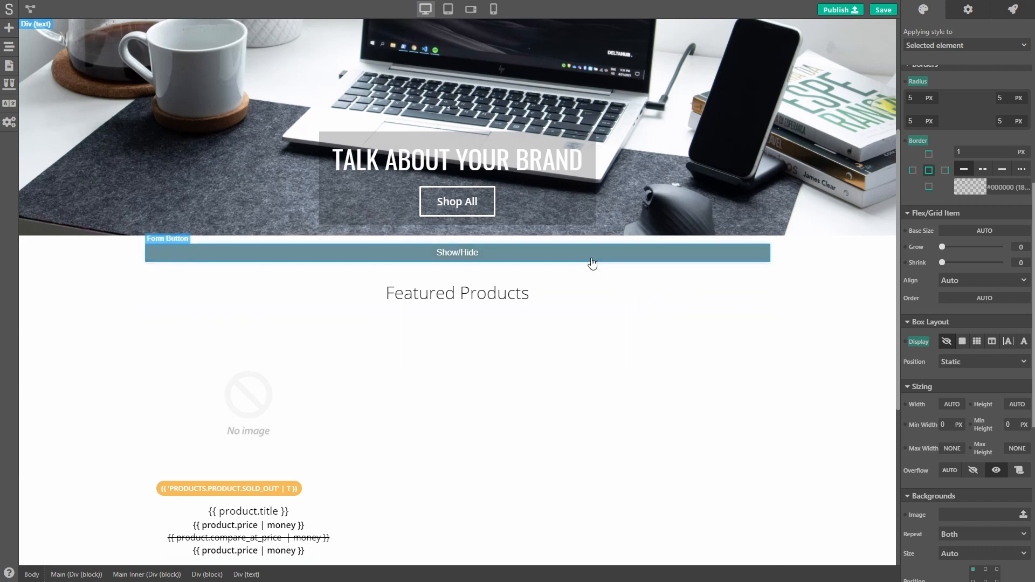
{"action": "left_click", "coordinate": [1013, 9]}
{"action": "left_click", "coordinate": [967, 29]}
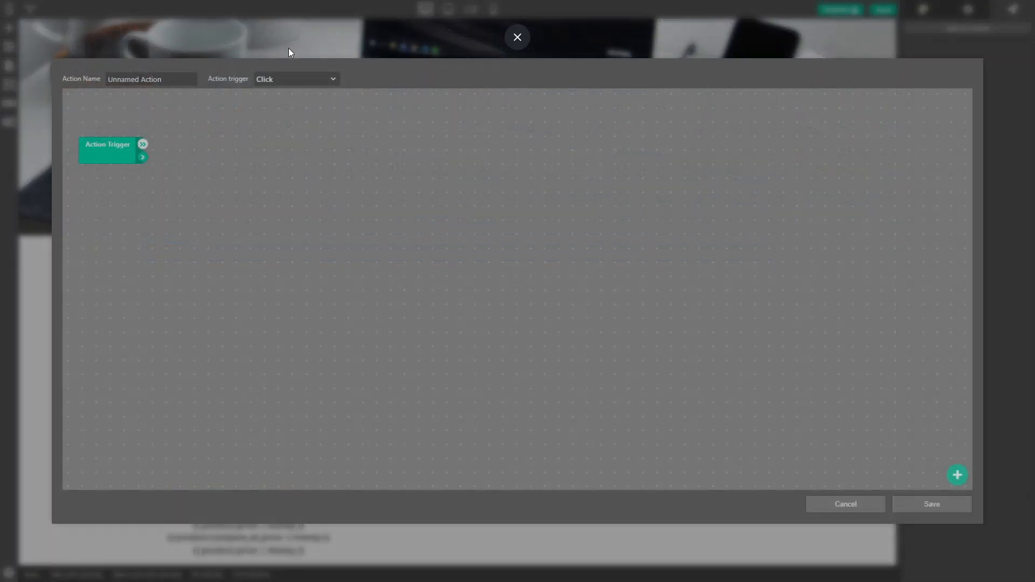
{"action": "type", "text": "Toggle Div"}
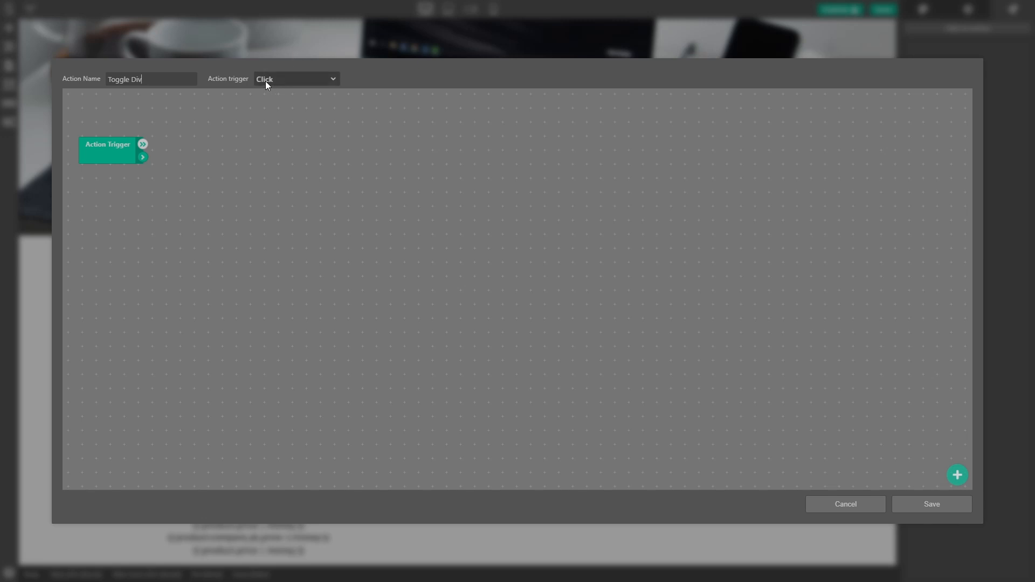
Step: Add a Find Element By Tag module beside the Action Trigger and set its tag to my-div
{"action": "right_click", "coordinate": [225, 162]}
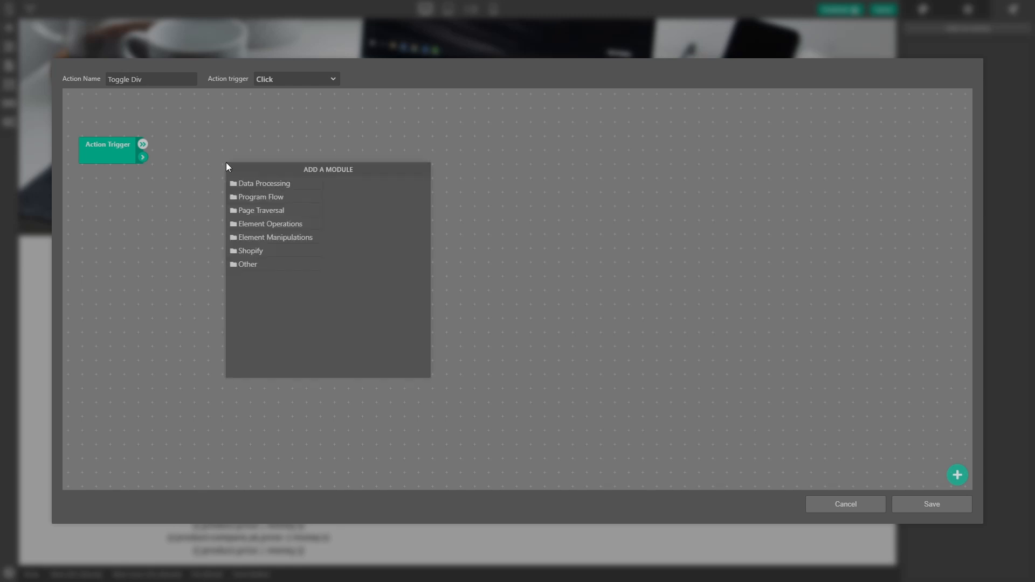
{"action": "left_click", "coordinate": [287, 210]}
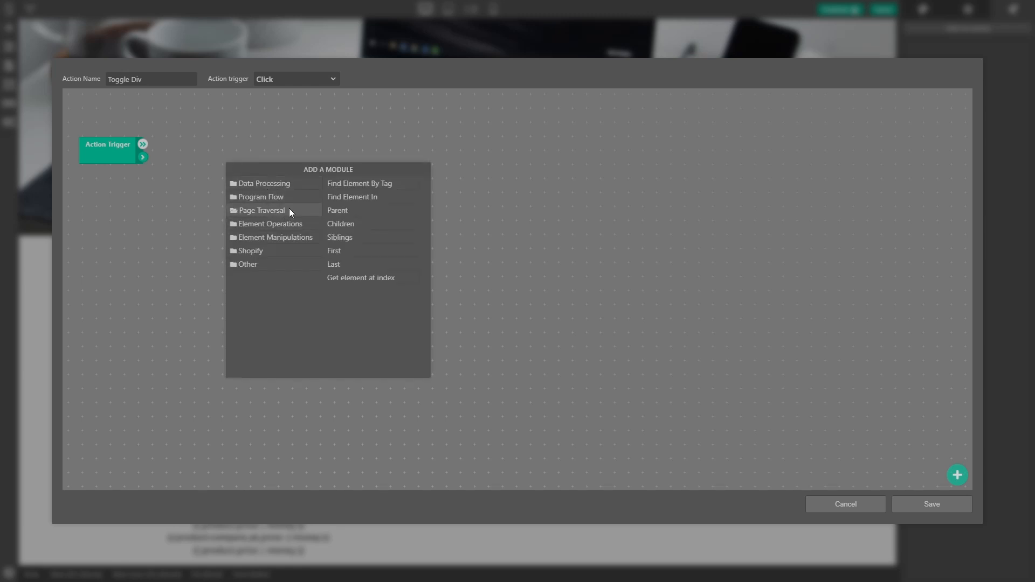
{"action": "left_click", "coordinate": [364, 181]}
{"action": "left_click_drag", "start_coordinate": [300, 177], "coordinate": [228, 147]}
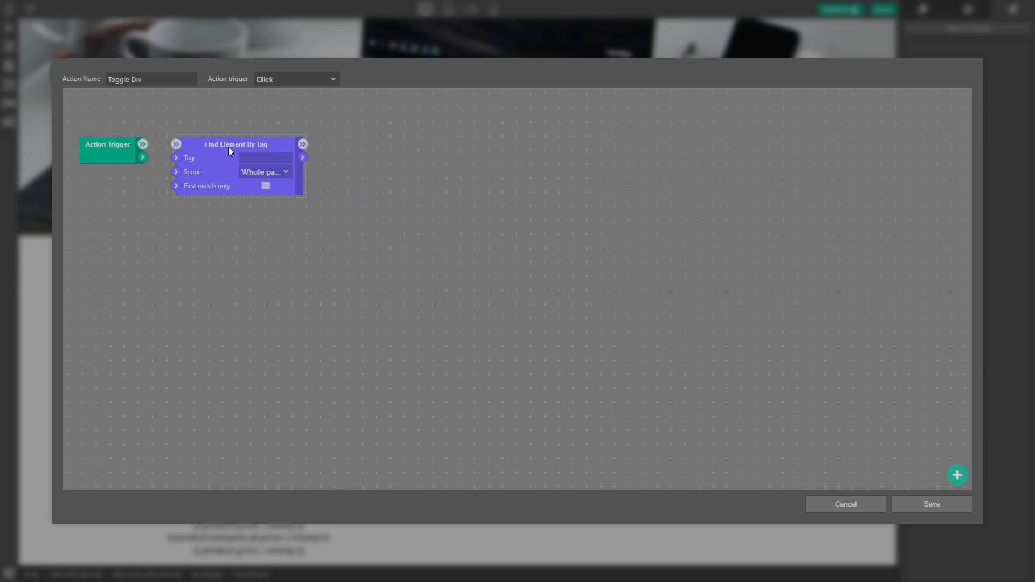
{"action": "left_click", "coordinate": [246, 154]}
{"action": "type", "text": "my-div"}
{"action": "left_click", "coordinate": [261, 219]}
Step: Add a Toggle (show/hide) module and align it in the same row after Find Element By Tag
{"action": "right_click", "coordinate": [363, 153]}
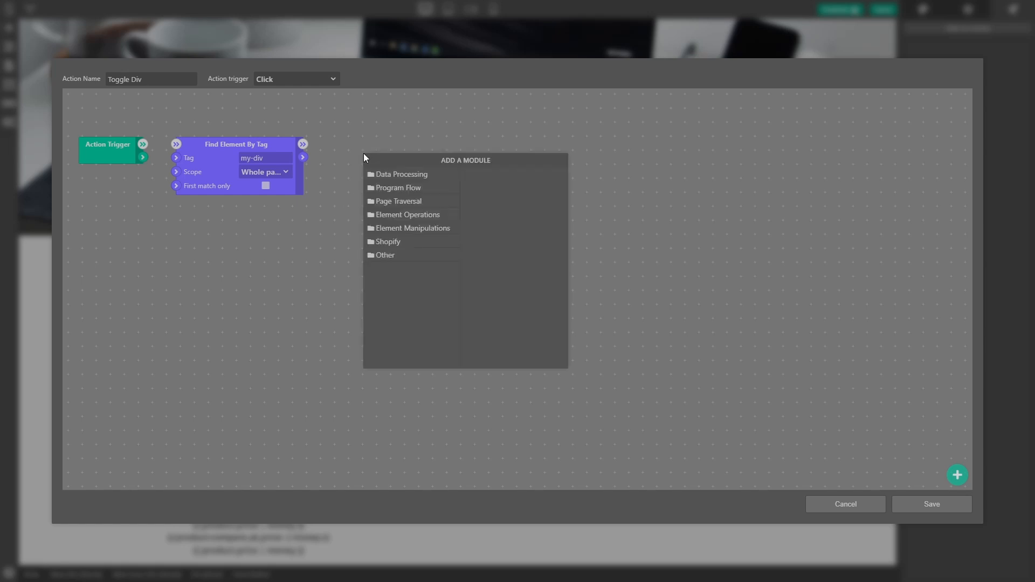
{"action": "left_click", "coordinate": [402, 224]}
{"action": "left_click", "coordinate": [413, 216]}
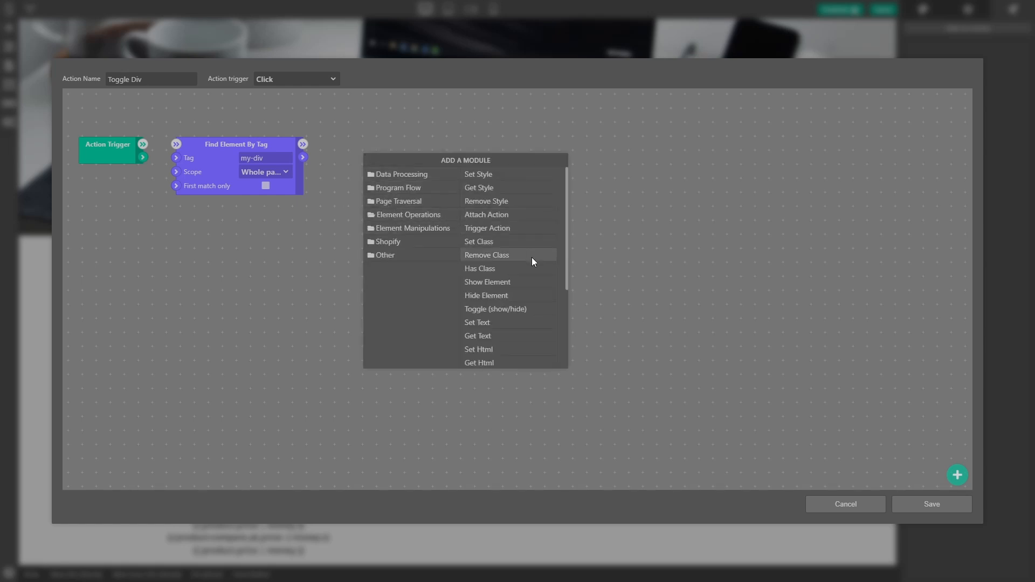
{"action": "scroll", "coordinate": [531, 257], "scroll_direction": "down", "scroll_amount": 1}
{"action": "left_click", "coordinate": [510, 257]}
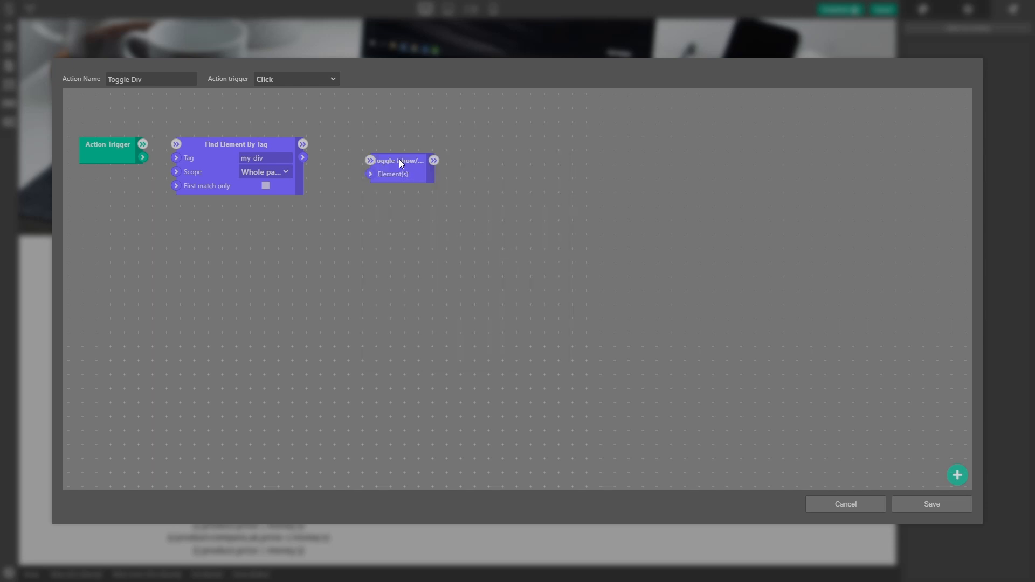
{"action": "left_click_drag", "start_coordinate": [399, 159], "coordinate": [392, 145]}
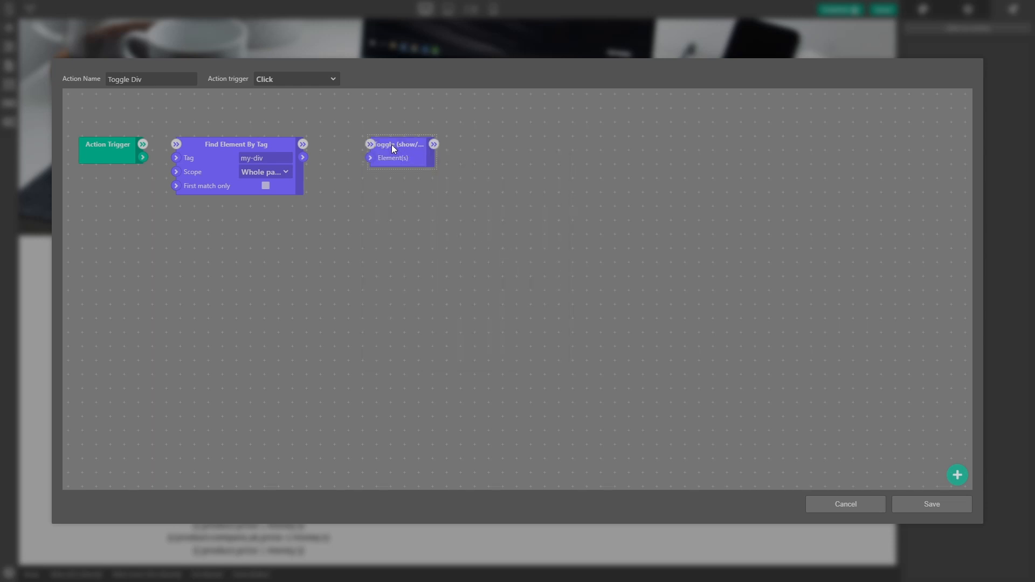
Step: Wire the Action Trigger through Find Element By Tag to the Toggle module, feeding the found element into Element(s), and save the action
{"action": "left_click_drag", "start_coordinate": [305, 157], "coordinate": [370, 158]}
{"action": "left_click_drag", "start_coordinate": [302, 144], "coordinate": [370, 145]}
{"action": "left_click_drag", "start_coordinate": [177, 141], "coordinate": [176, 141]}
{"action": "left_click", "coordinate": [944, 505]}
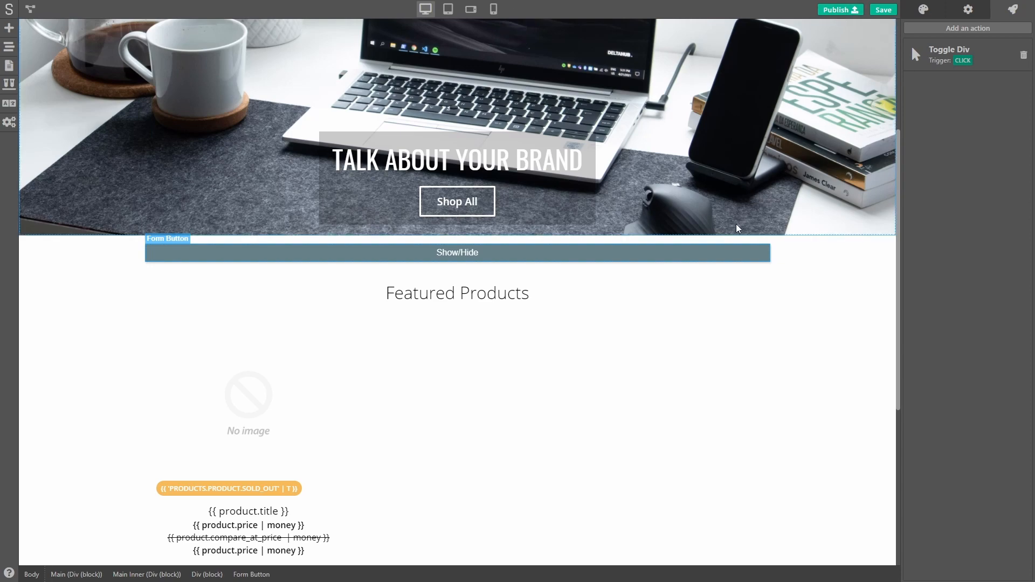